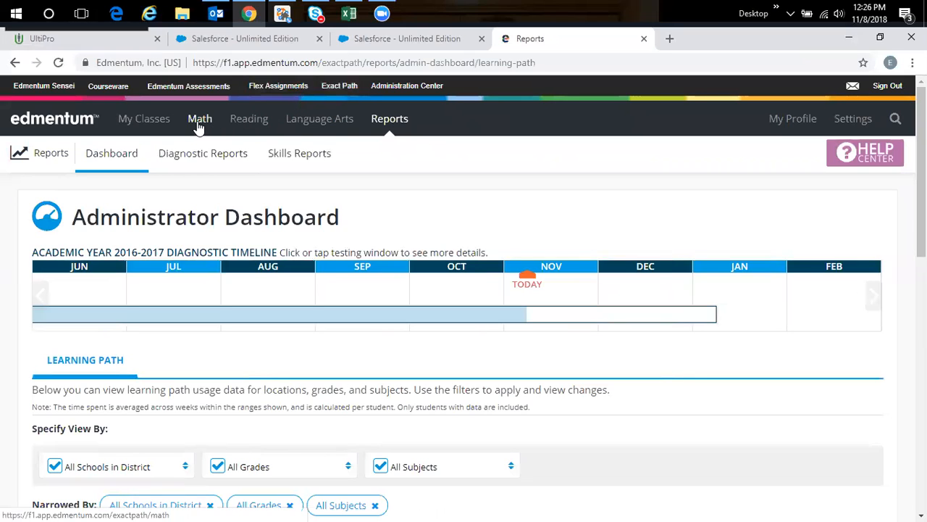
# Step: Open the Knowledge Map for Language Arts learning paths
pyautogui.click(320, 128)
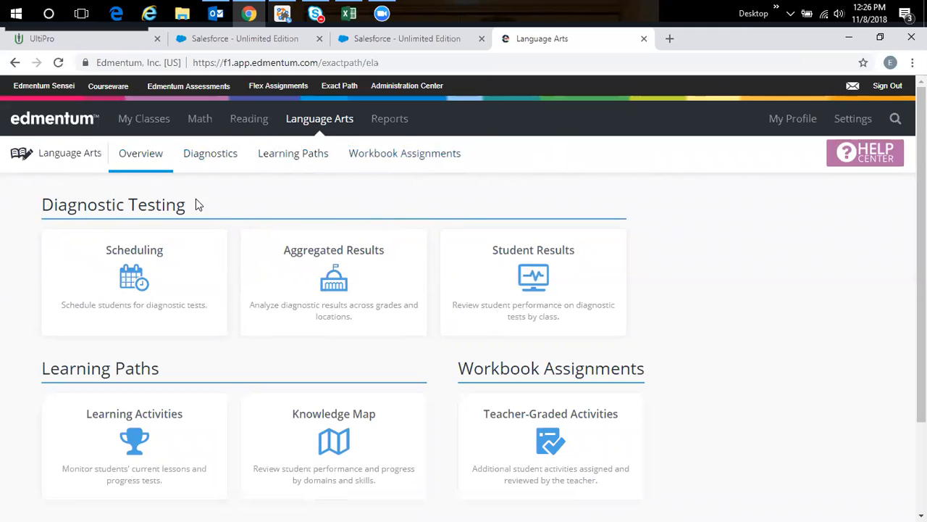
pyautogui.scroll(-1, 922, 290)
pyautogui.scroll(-1, 463, 289)
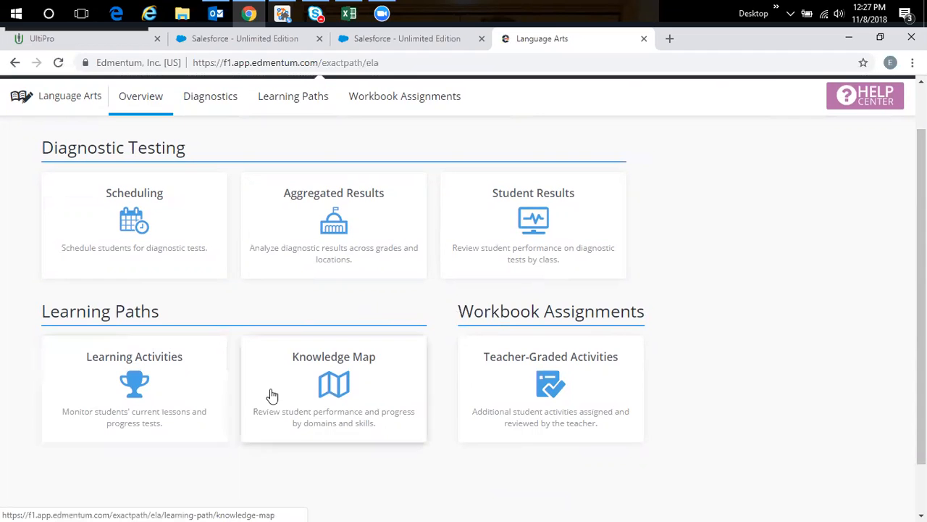
pyautogui.click(318, 391)
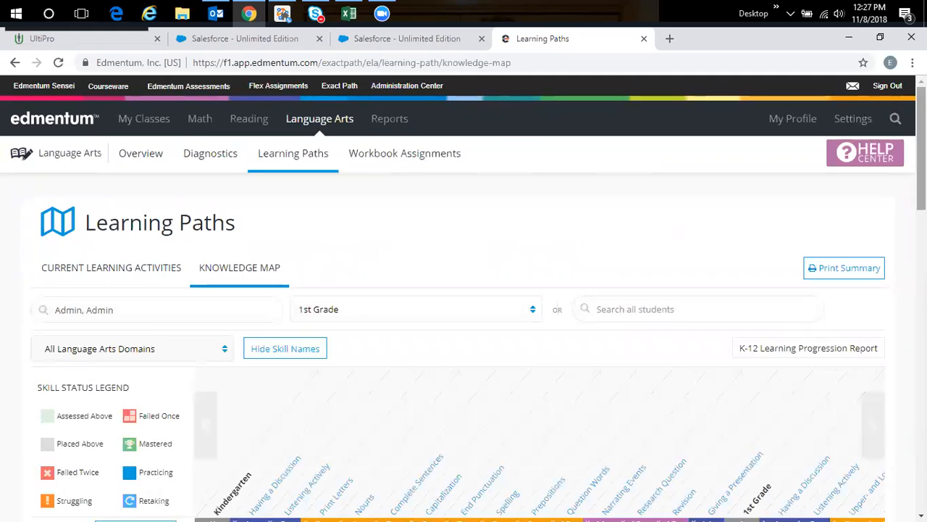
# Step: Show the Sample Class students in the Language Arts knowledge map
pyautogui.scroll(-3, 464, 304)
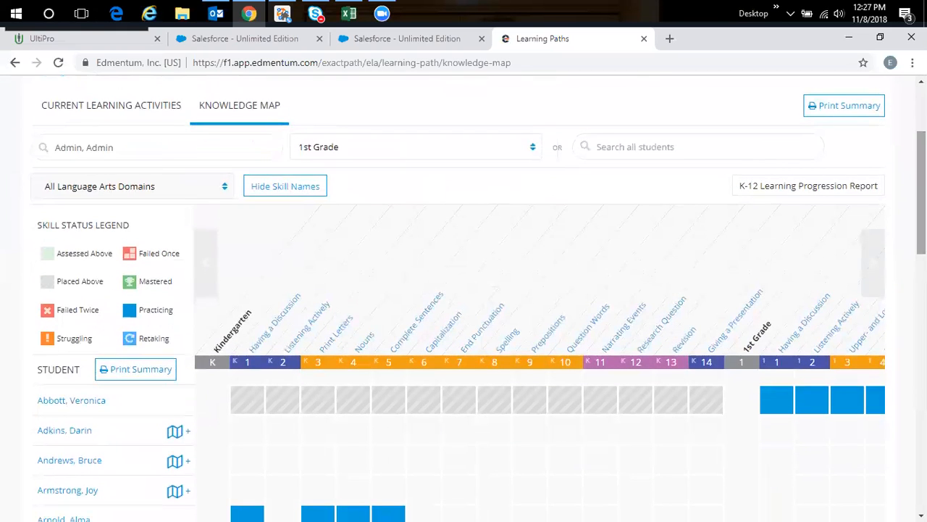
pyautogui.click(536, 147)
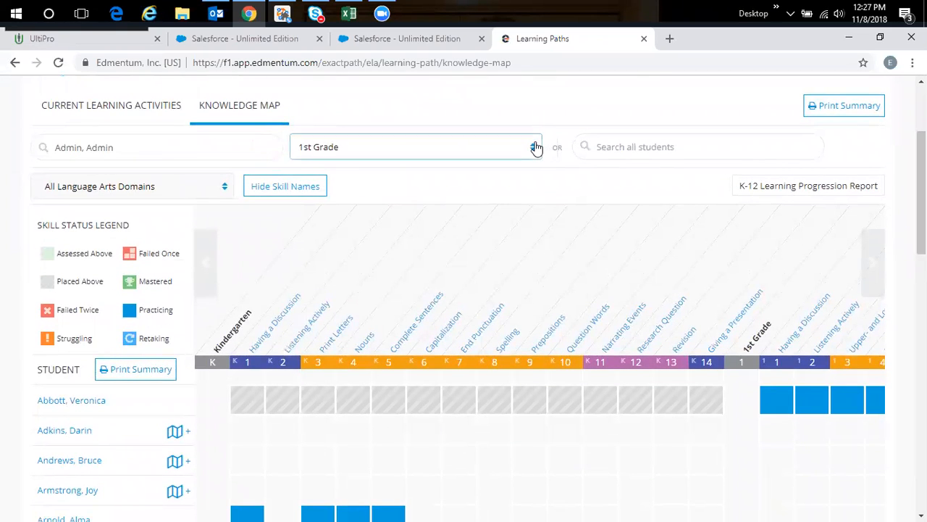
pyautogui.click(355, 266)
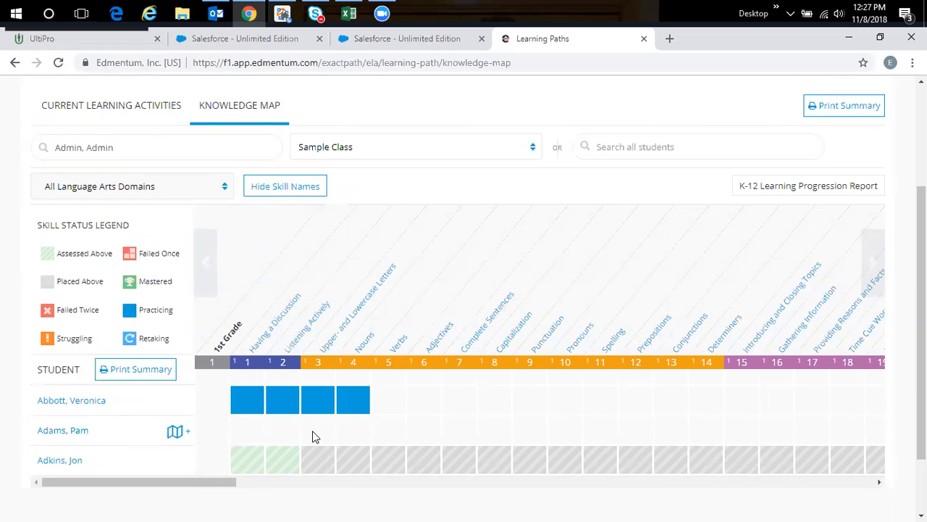
# Step: Create a learning path based on system grade for the Sample Class student who has none
pyautogui.click(175, 434)
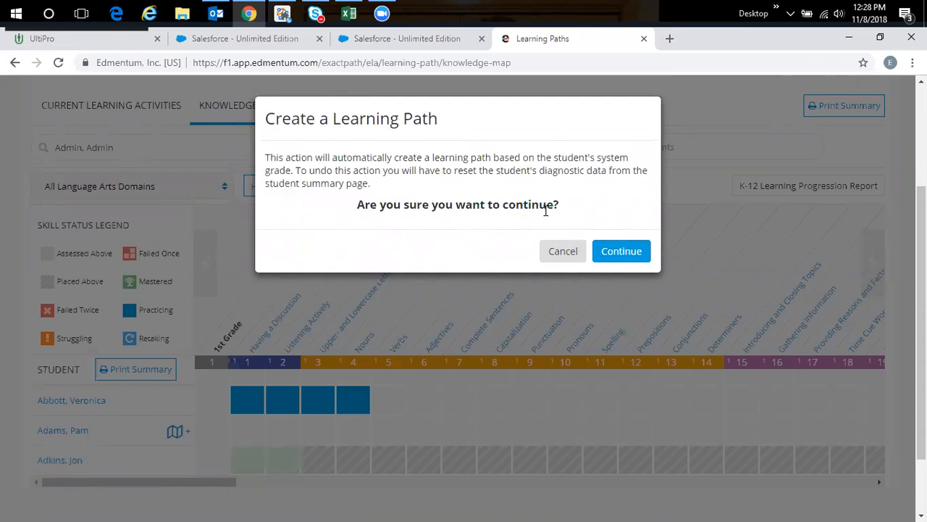
pyautogui.click(628, 254)
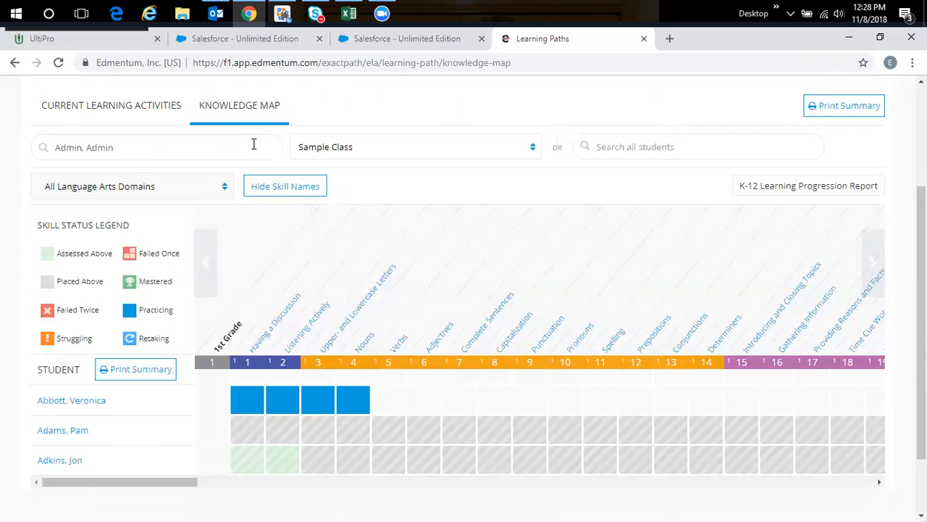
# Step: Review the student's new path across the knowledge map and in the class's Current Learning Activities
pyautogui.click(875, 284)
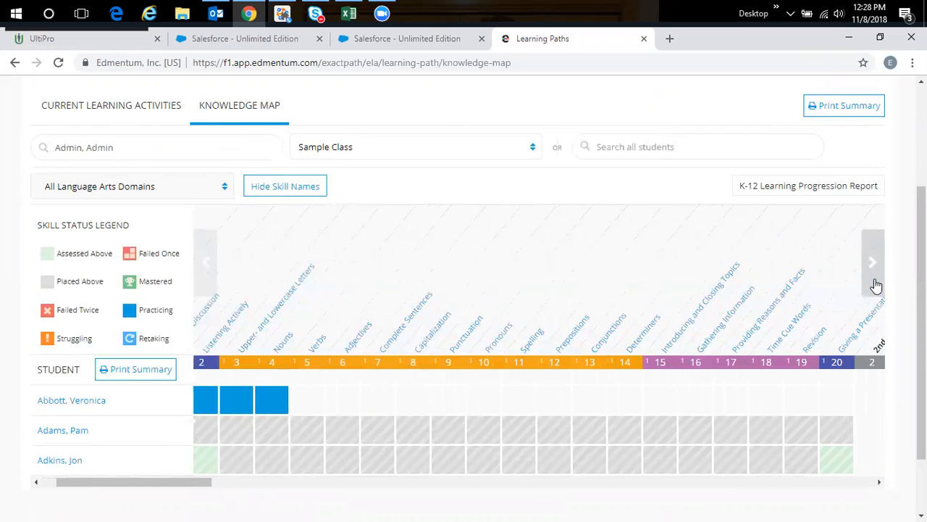
pyautogui.click(148, 108)
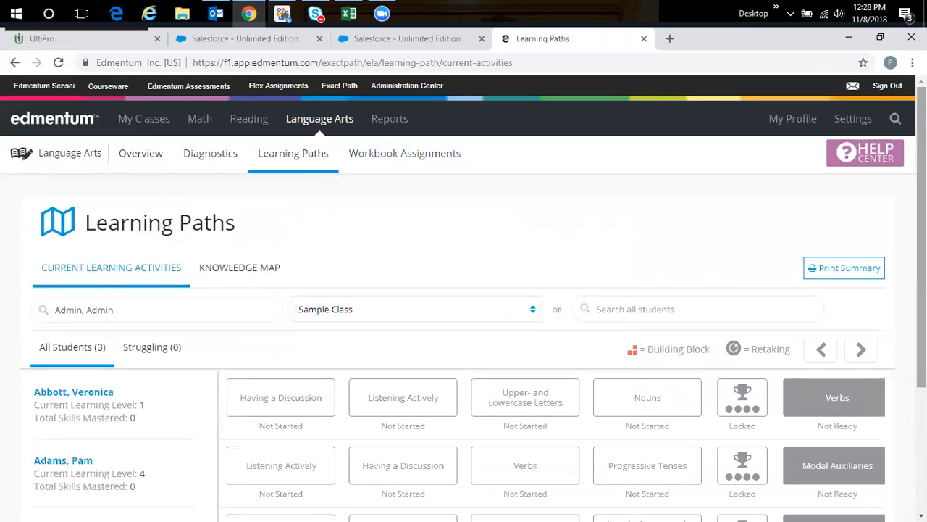
pyautogui.scroll(-1, 764, 201)
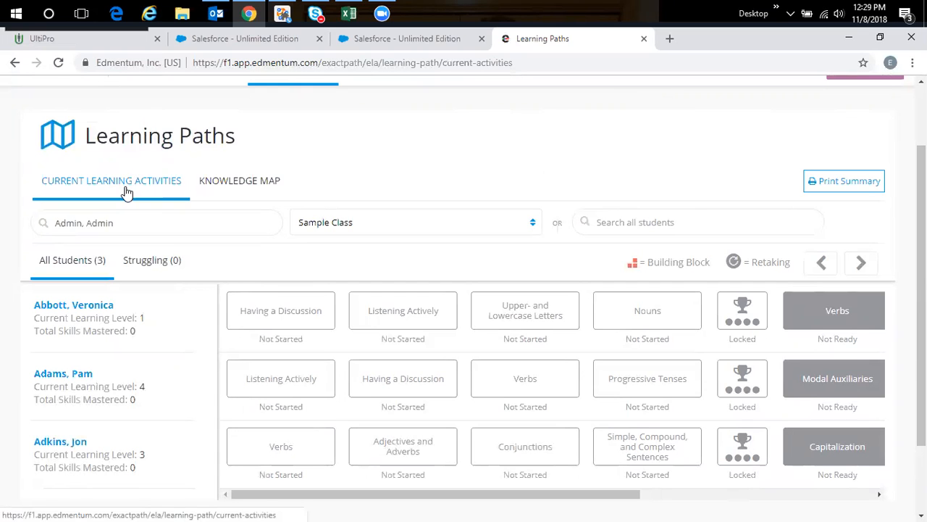
# Step: Return to the knowledge map and open the Language Arts summary report of the second listed student
pyautogui.click(244, 181)
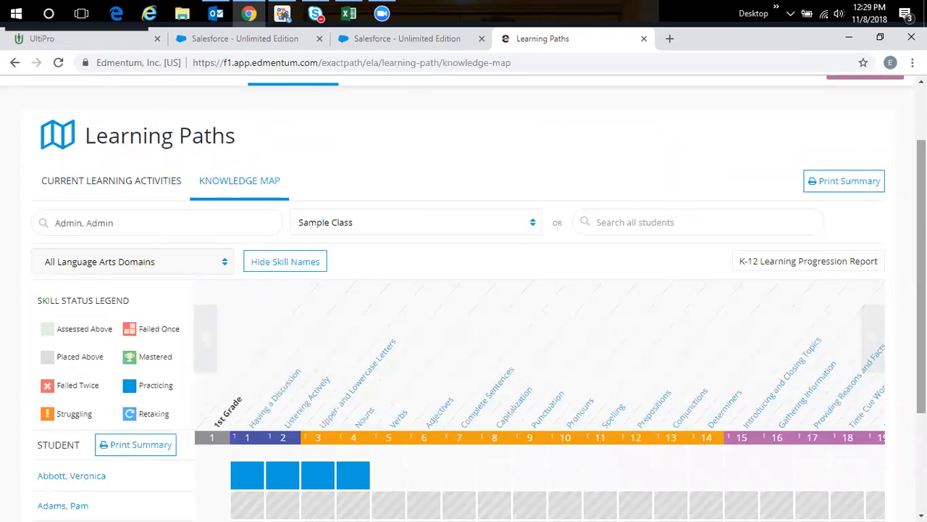
pyautogui.scroll(-1, 562, 265)
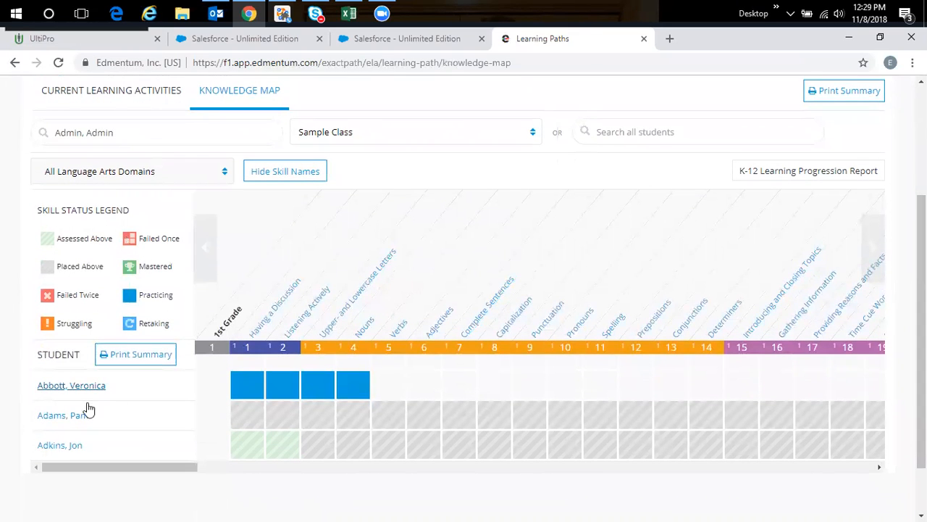
pyautogui.click(63, 420)
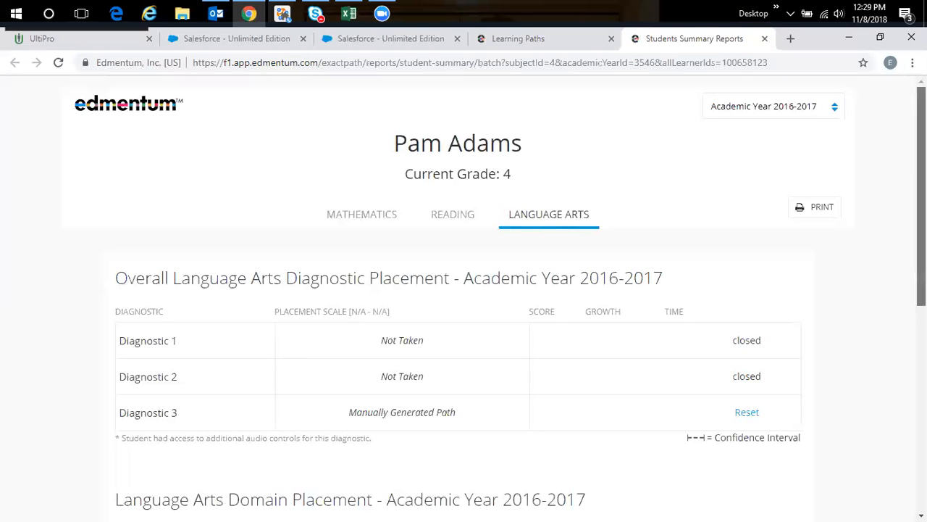
# Step: Show the skills list of the student's Language Arts learning path in the summary report
pyautogui.scroll(-1, 922, 217)
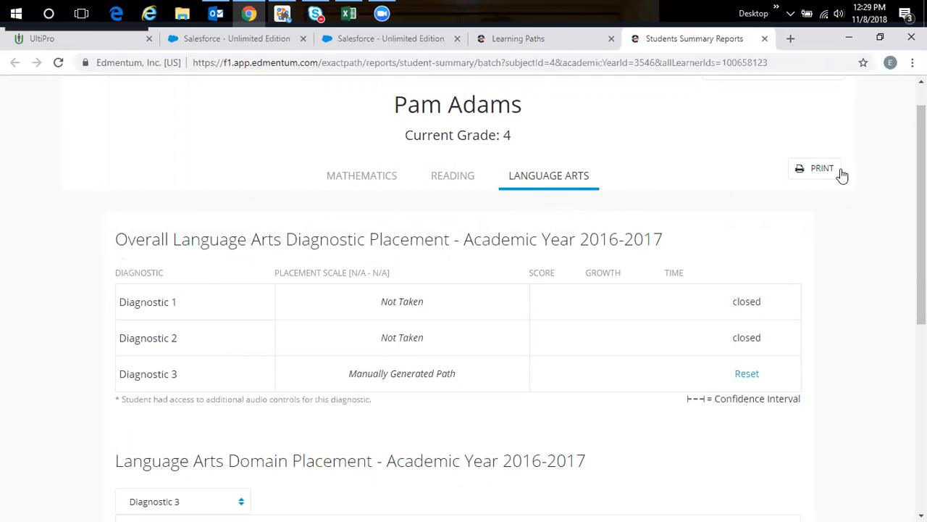
pyautogui.scroll(-5, 922, 217)
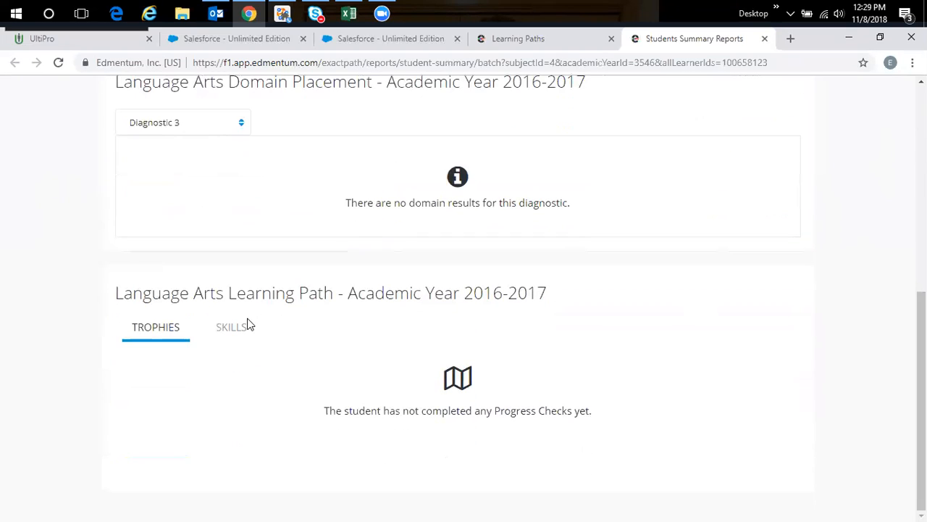
pyautogui.click(241, 330)
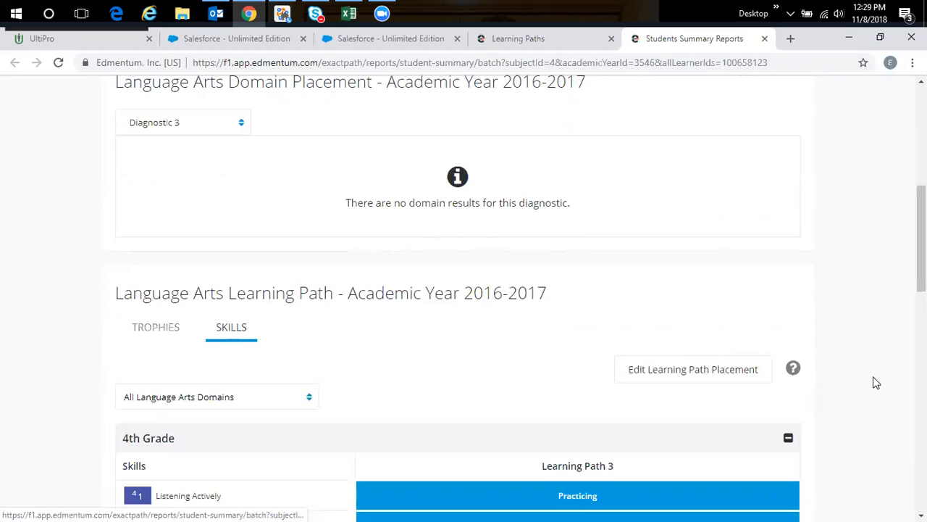
pyautogui.scroll(-3, 921, 239)
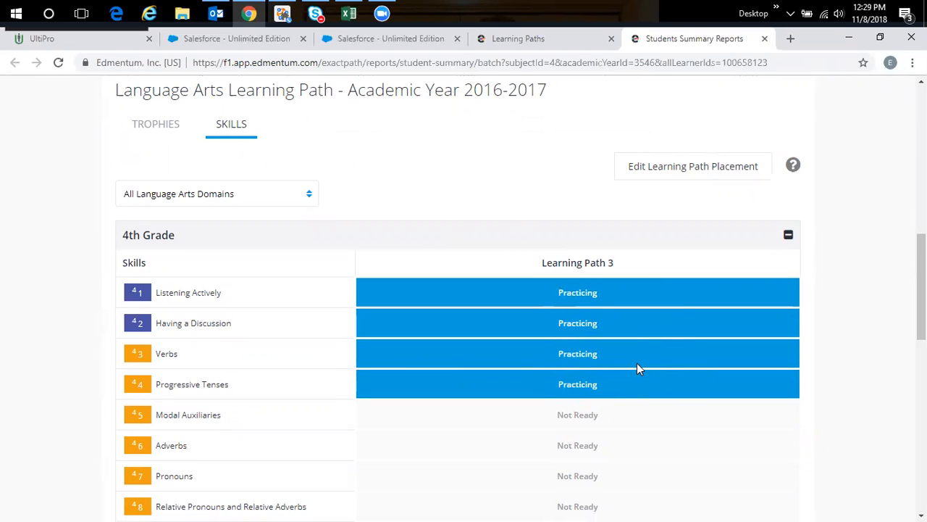
# Step: Edit the learning path placement, setting the Writing domain to grade 3 with the new skill Task, Purpose, and Audience
pyautogui.click(708, 179)
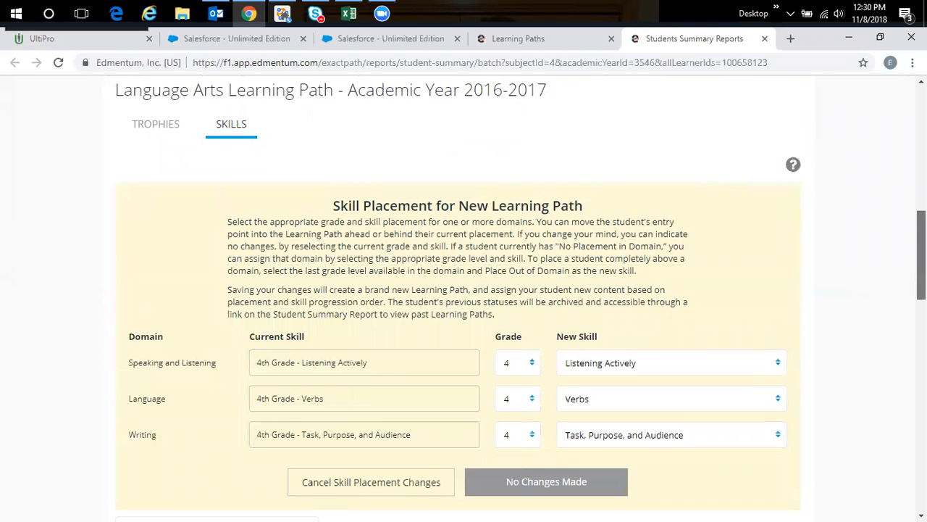
pyautogui.moveTo(922, 270); pyautogui.dragTo(922, 299)
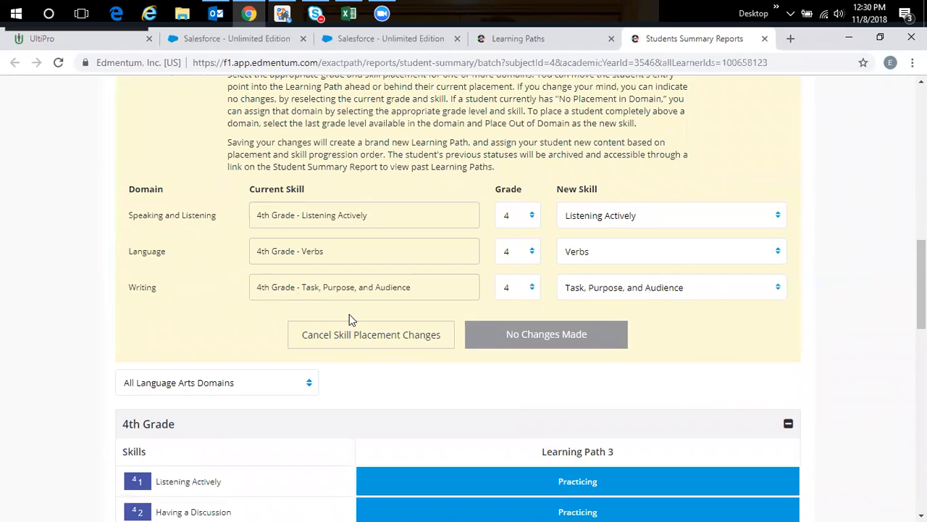
pyautogui.click(532, 290)
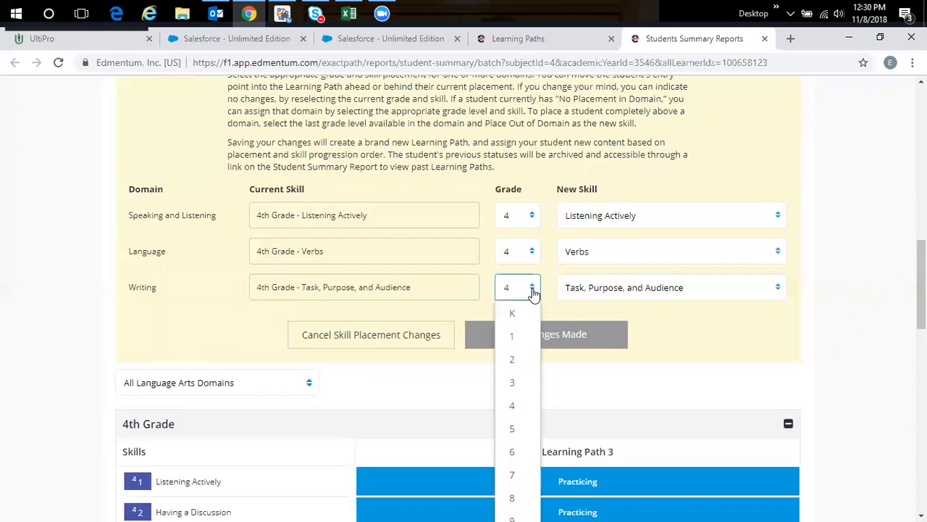
pyautogui.click(519, 383)
pyautogui.click(738, 296)
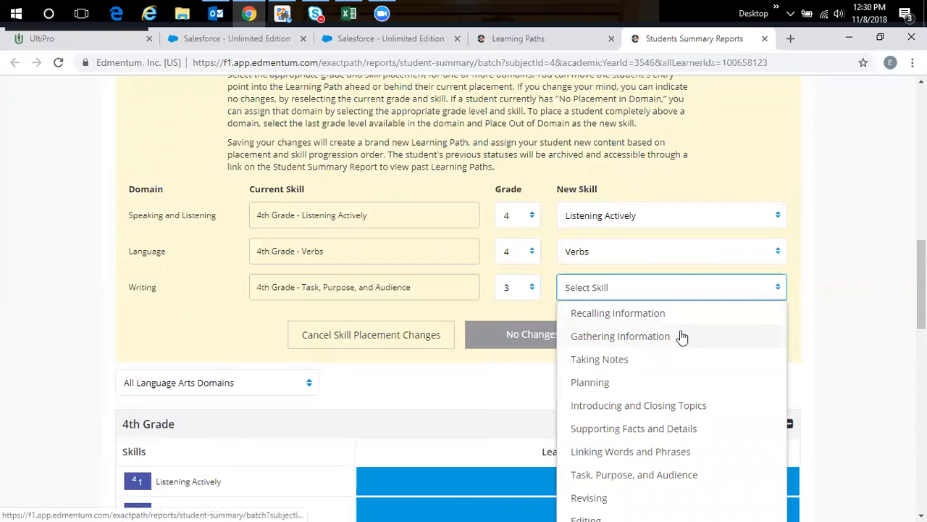
pyautogui.click(599, 477)
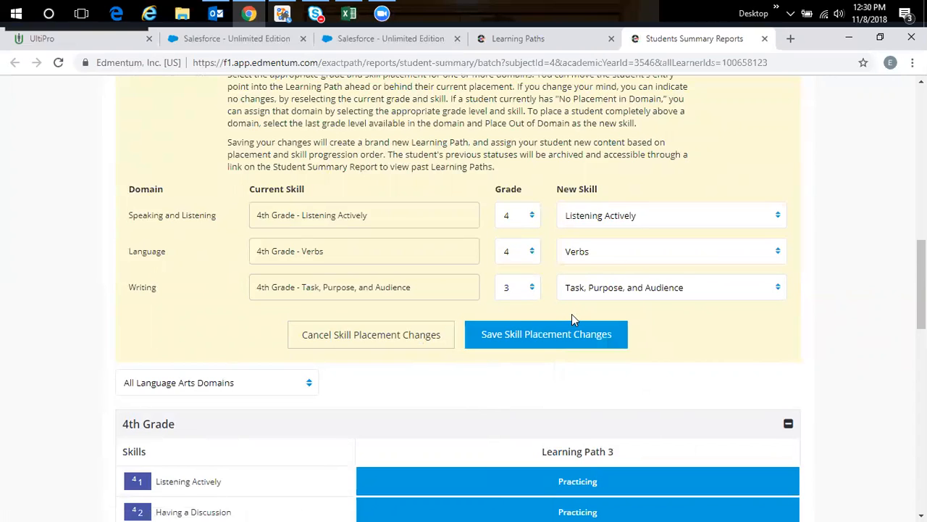
# Step: Save the skill placement changes as a new learning path and review the updated student report
pyautogui.click(509, 337)
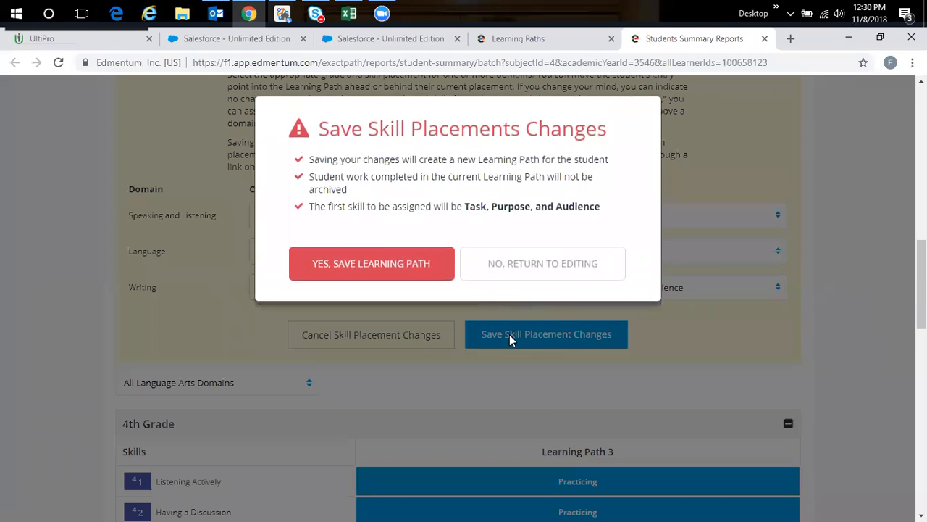
pyautogui.click(360, 266)
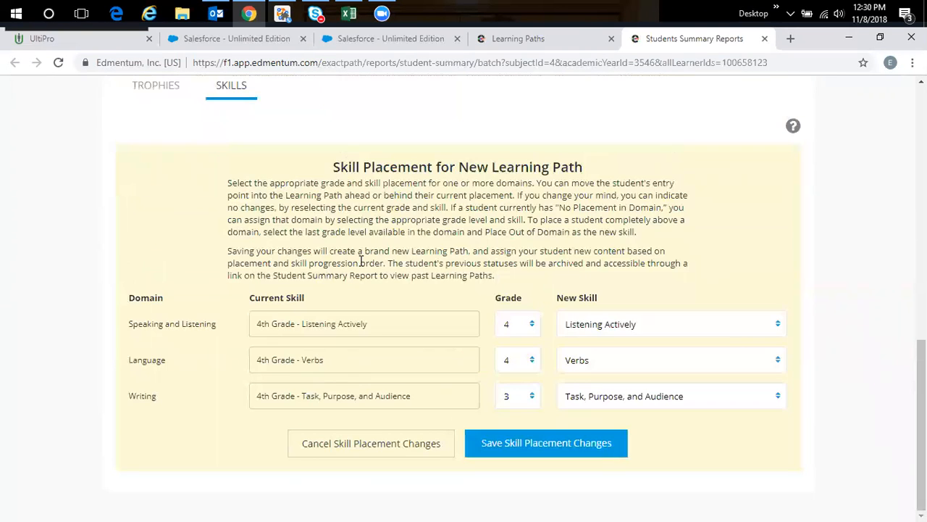
pyautogui.moveTo(922, 307); pyautogui.dragTo(922, 251)
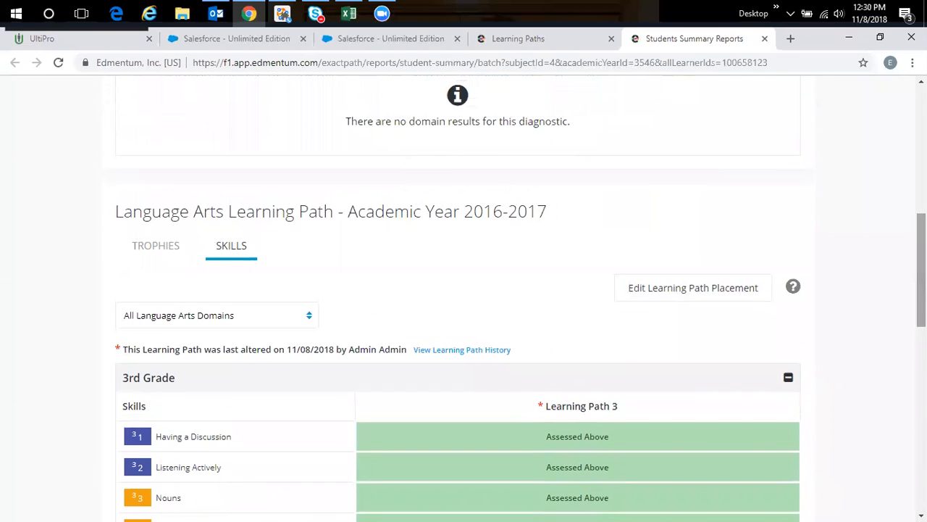
pyautogui.scroll(7, 464, 302)
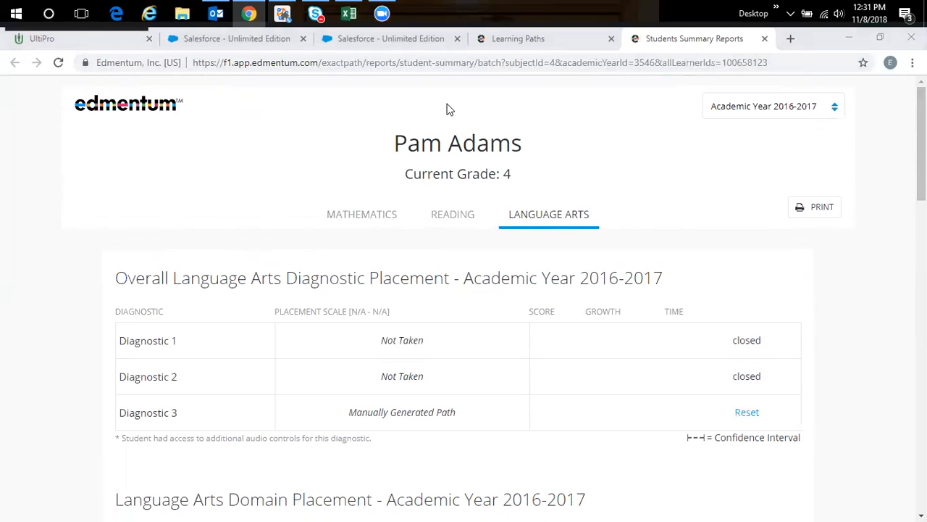
# Step: Return to the Learning Paths page, reload the knowledge map and select Sample Class again to review the changed placement
pyautogui.hotkey('ctrl', 'shift', 'Tab')
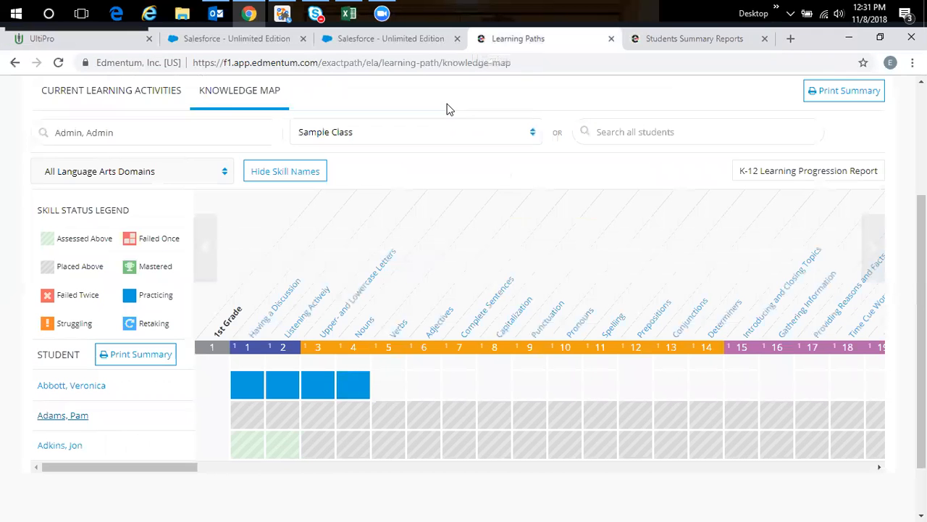
pyautogui.click(58, 63)
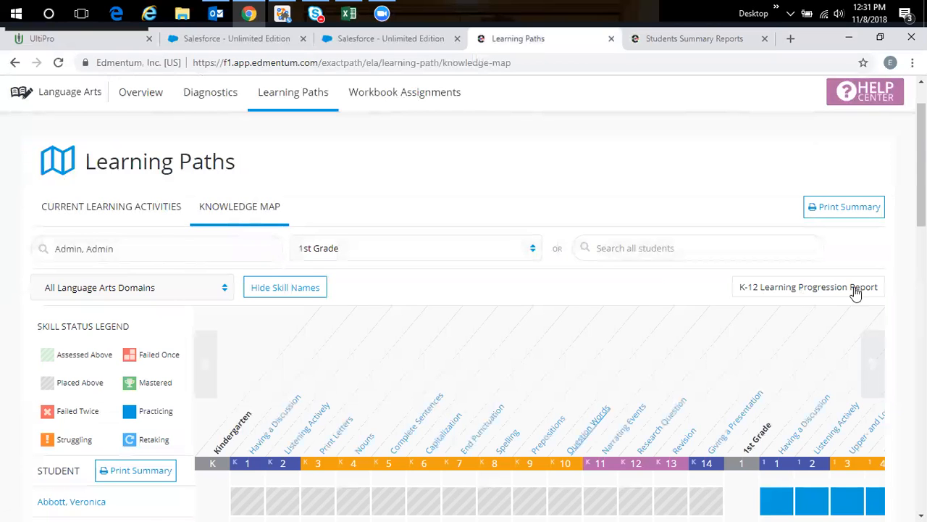
pyautogui.scroll(-3, 464, 297)
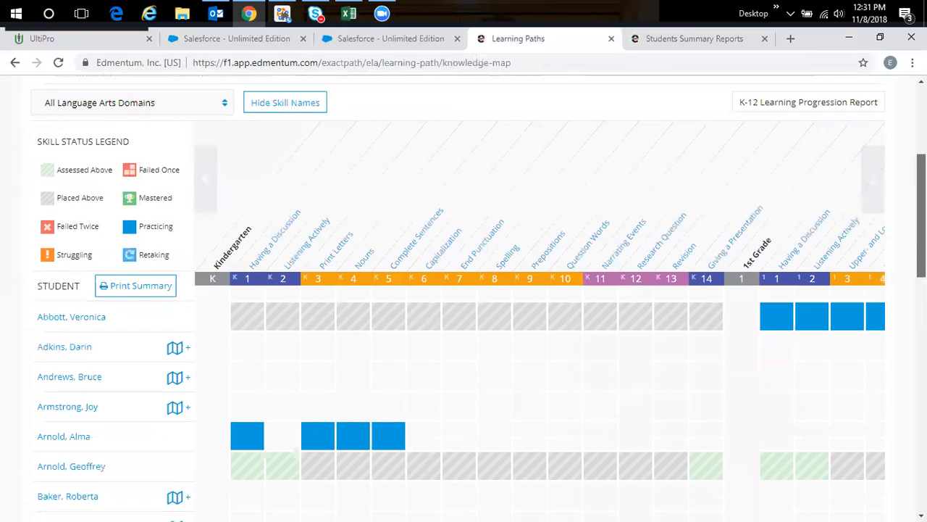
pyautogui.scroll(2, 442, 217)
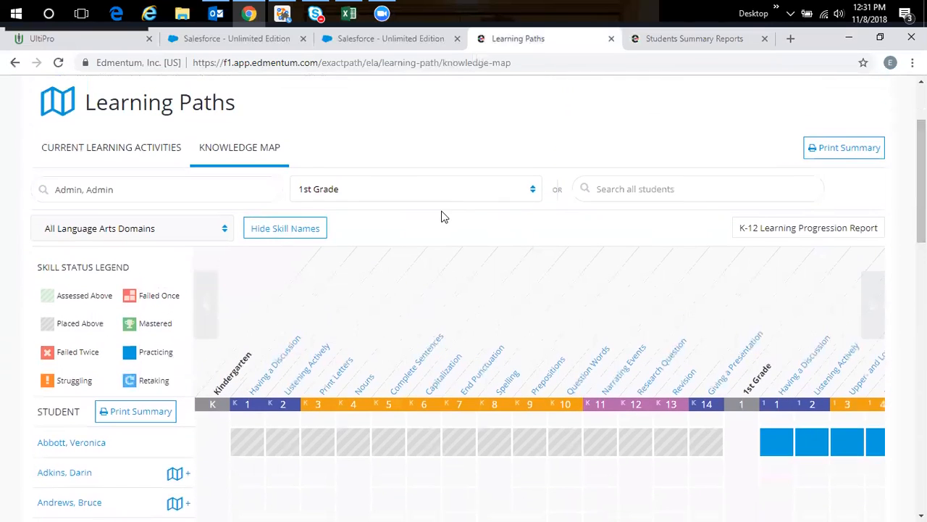
pyautogui.click(451, 195)
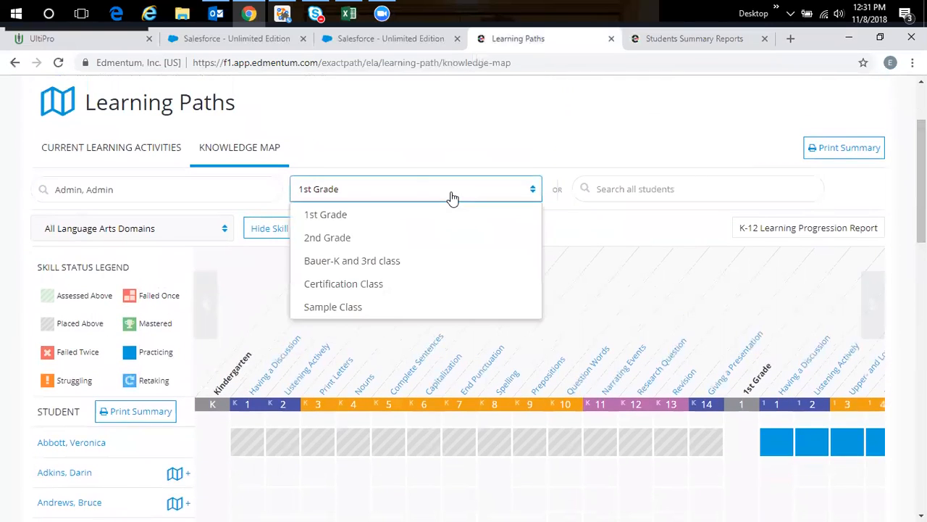
pyautogui.click(396, 311)
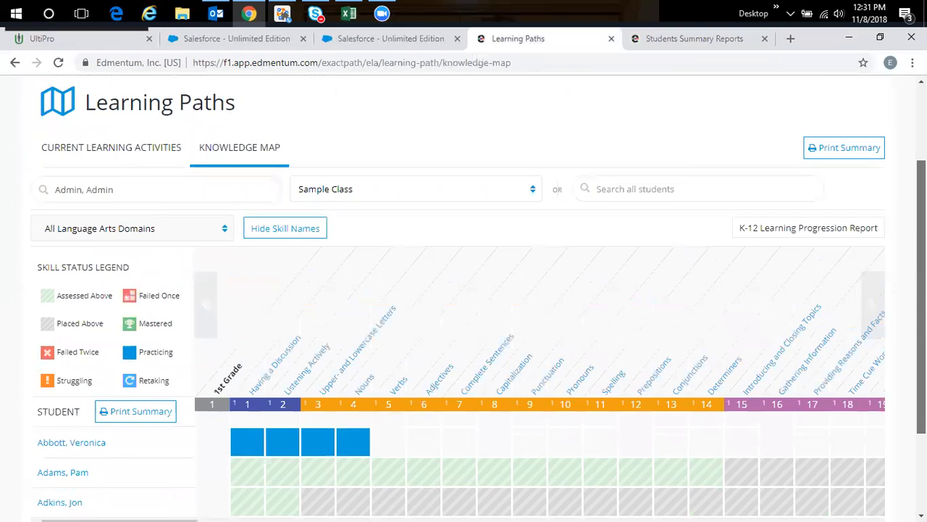
pyautogui.scroll(-2, 801, 359)
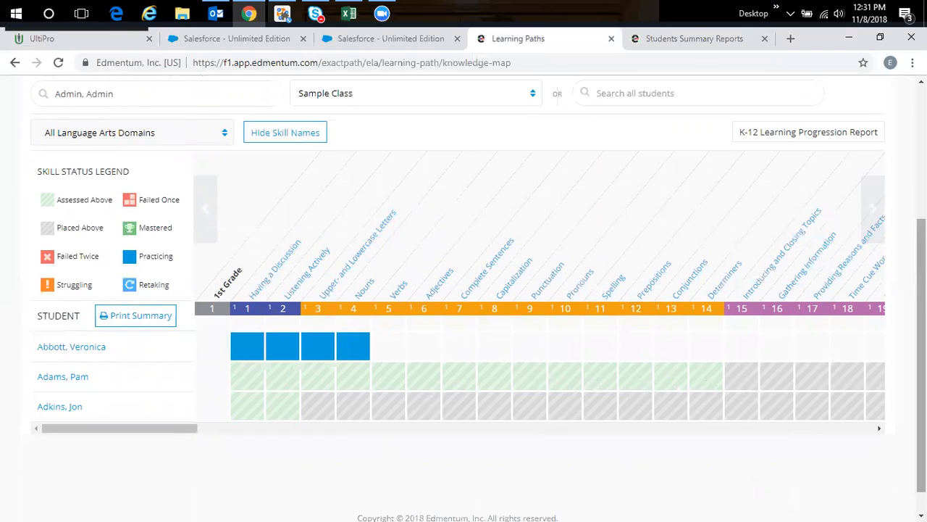
pyautogui.scroll(2, 872, 222)
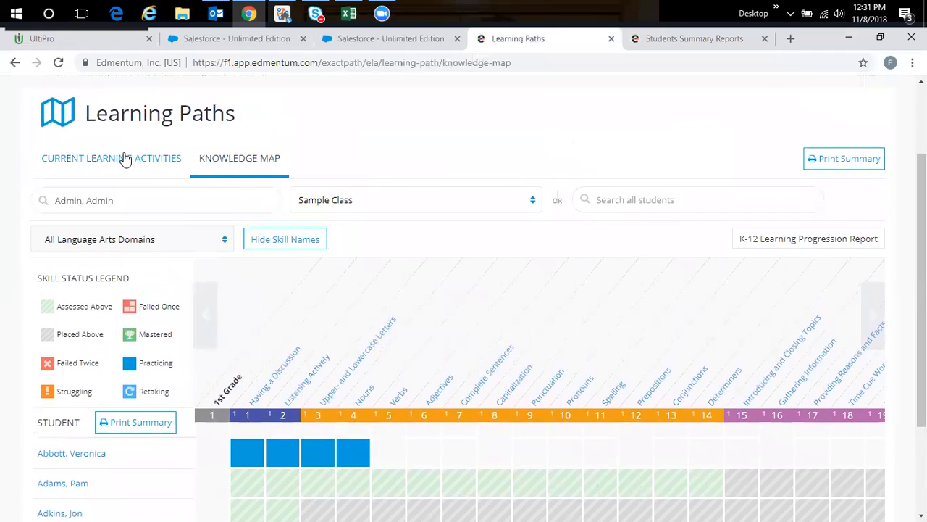
# Step: Show the current learning activities of Sample Class and review each student's learning level and upcoming skills
pyautogui.click(124, 158)
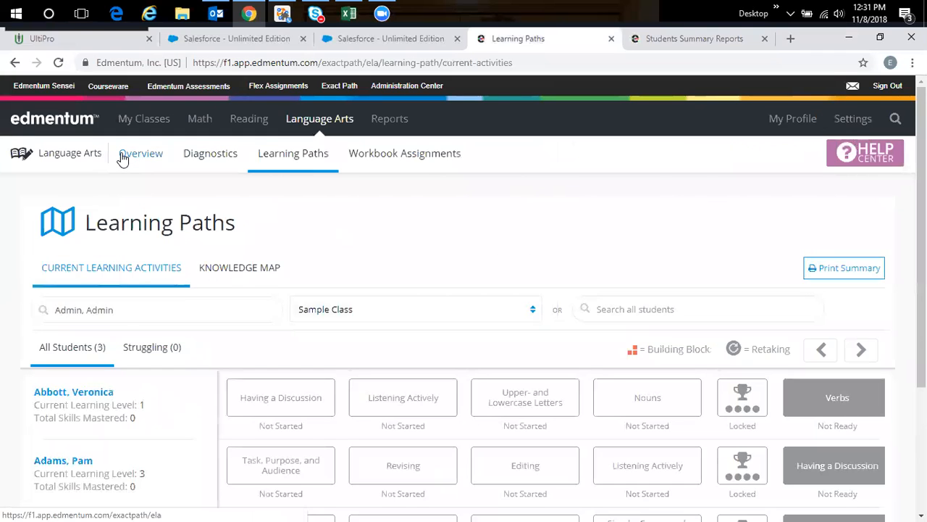
pyautogui.scroll(-2, 463, 290)
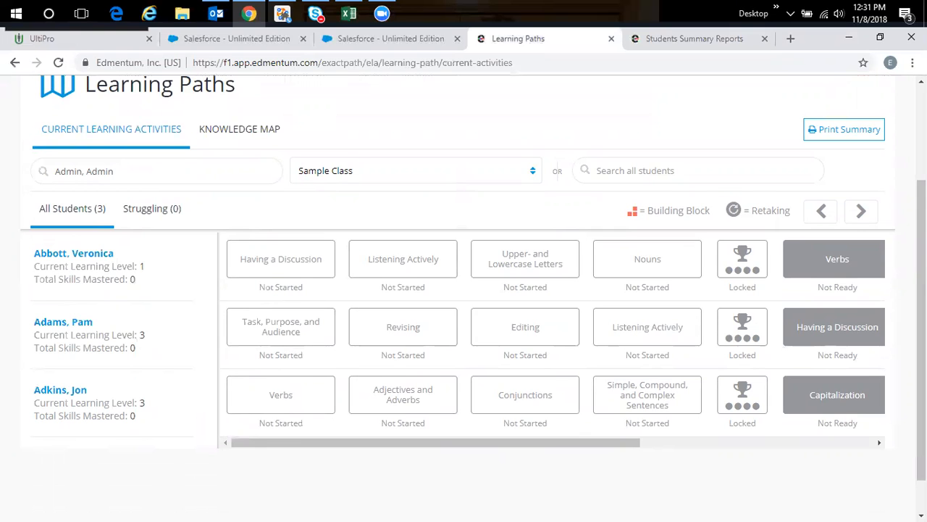
pyautogui.scroll(2, 921, 326)
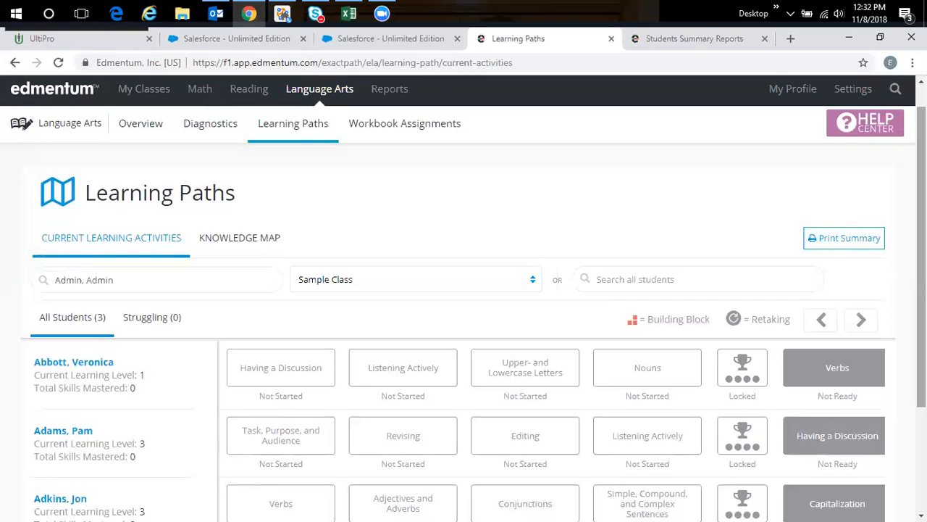
pyautogui.scroll(1, 464, 290)
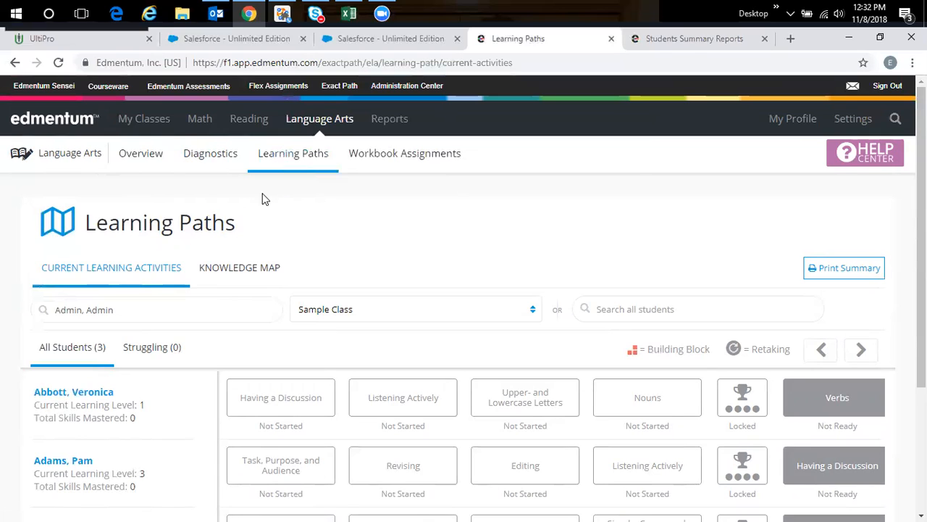
# Step: Open the Content Search page under My Classes and bring the skill search criteria into view
pyautogui.click(144, 118)
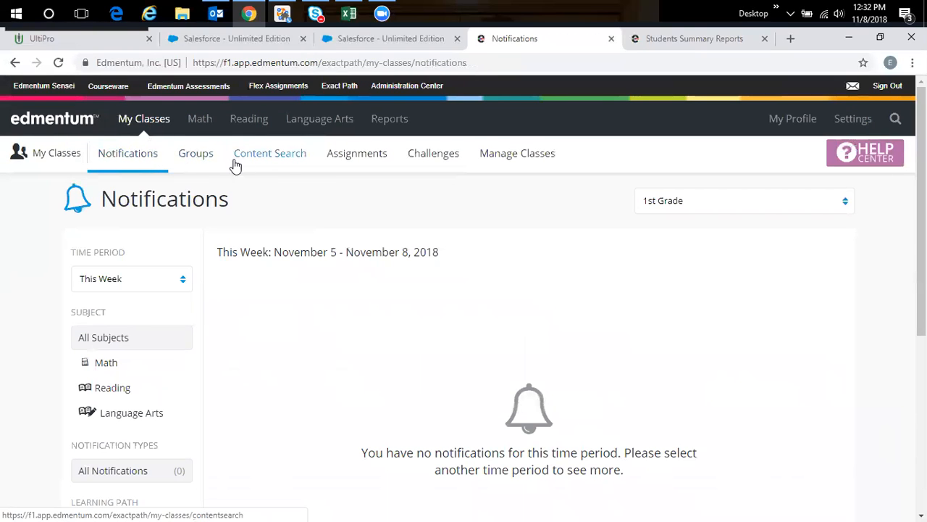
pyautogui.click(271, 158)
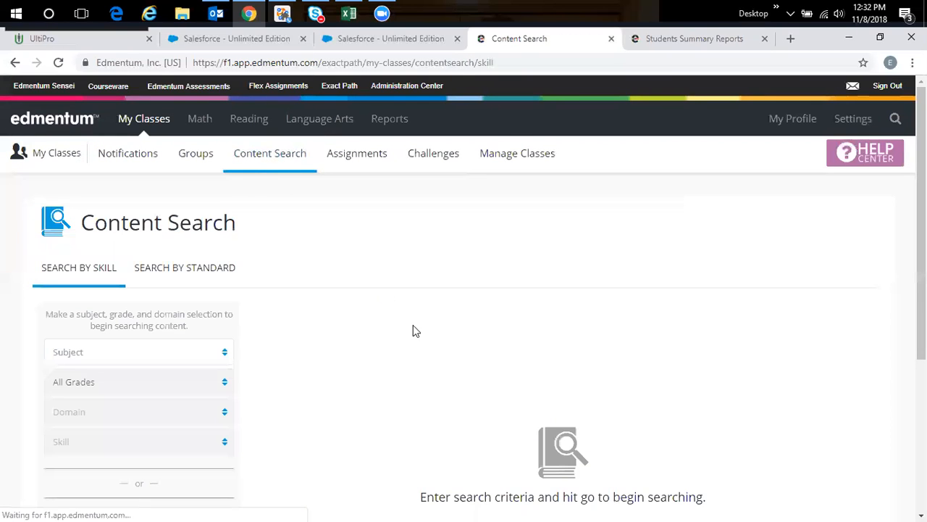
pyautogui.scroll(-1, 921, 232)
pyautogui.moveTo(922, 261); pyautogui.dragTo(921, 268)
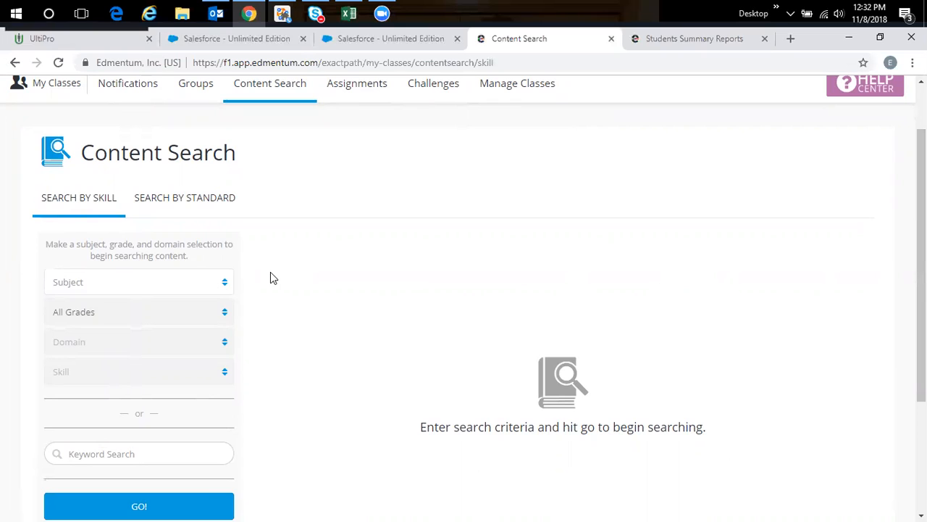
# Step: Set the content search criteria to Language Arts, 4th Grade and the Writing domain
pyautogui.click(226, 284)
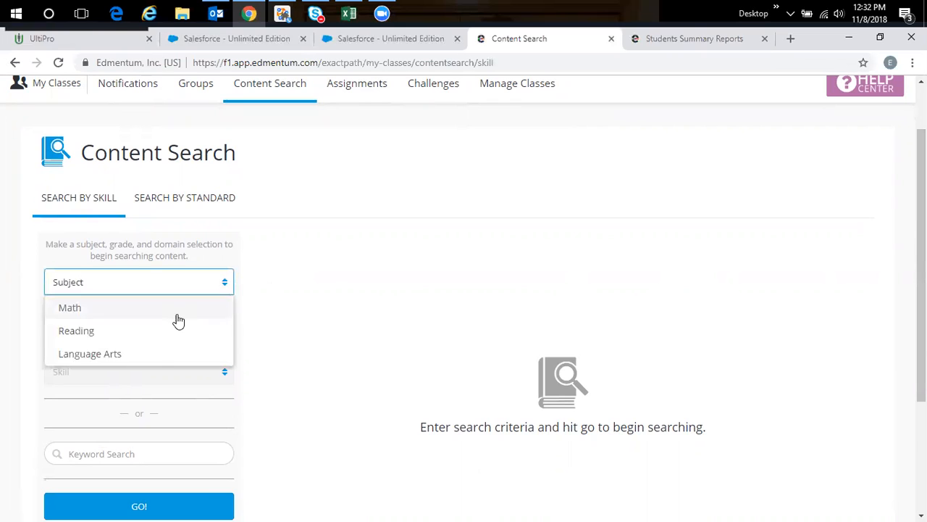
pyautogui.click(151, 355)
pyautogui.click(225, 318)
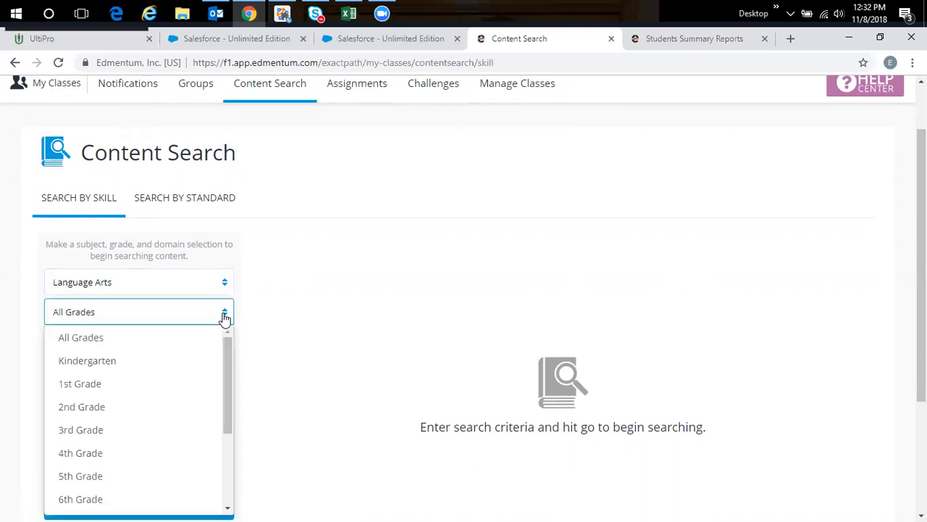
pyautogui.click(75, 452)
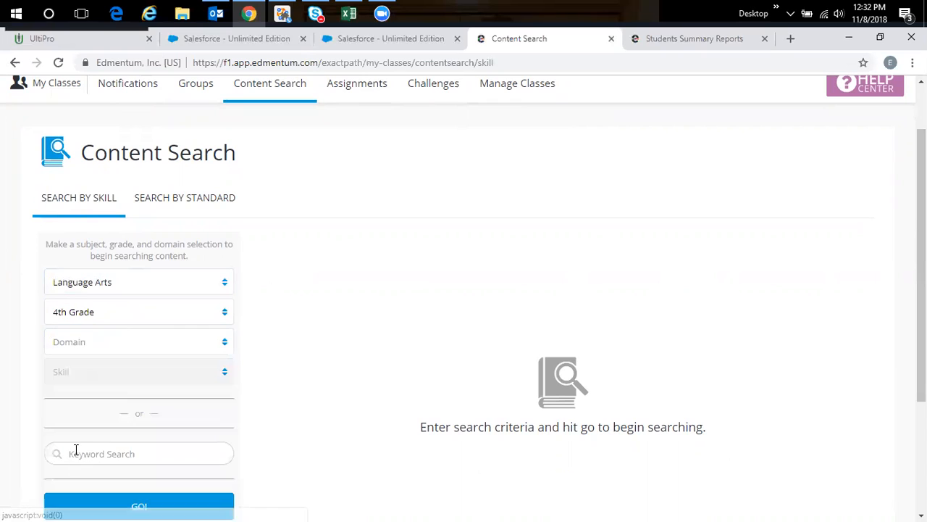
pyautogui.click(225, 347)
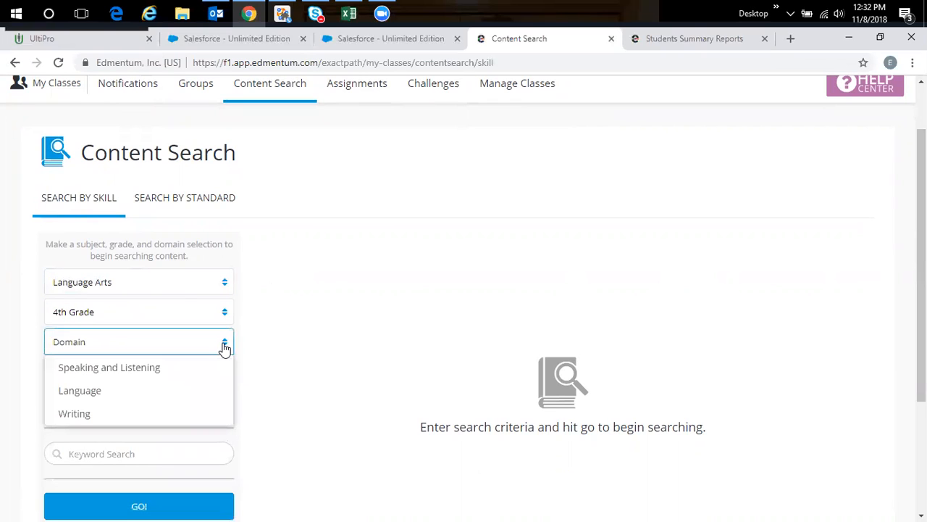
pyautogui.click(124, 414)
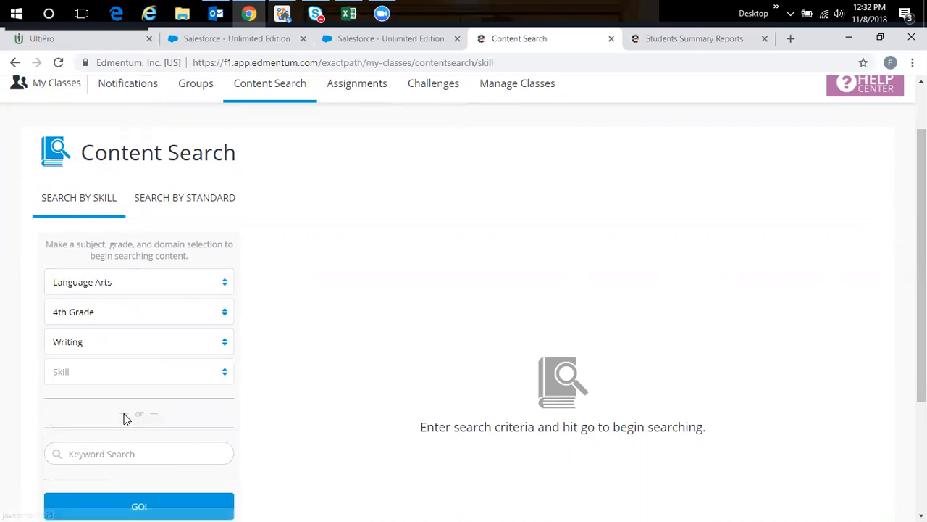
# Step: Choose the skill Task, Purpose, and Audience and run the content search
pyautogui.click(229, 380)
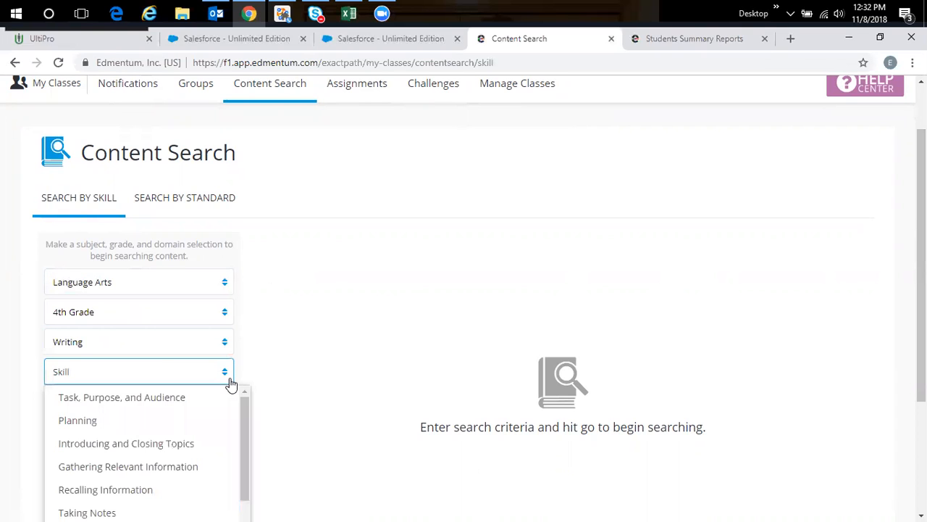
pyautogui.scroll(-1, 552, 332)
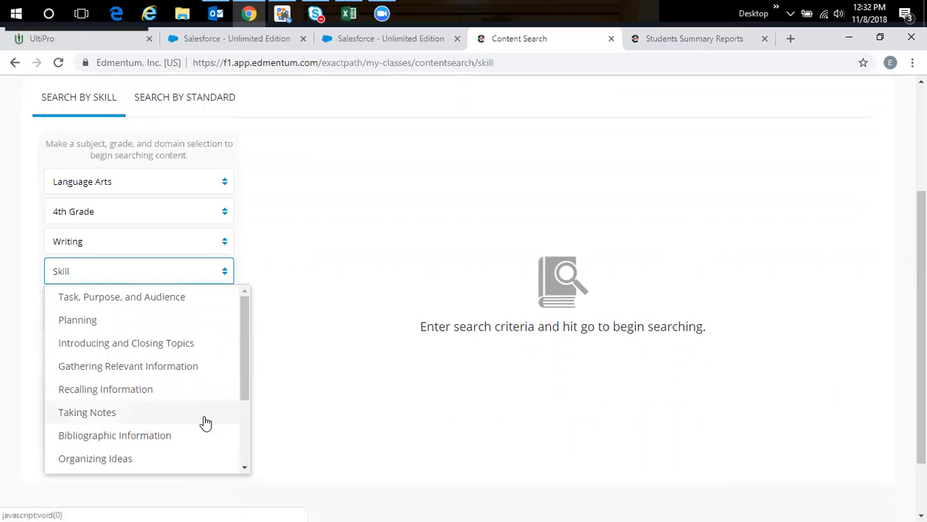
pyautogui.click(155, 418)
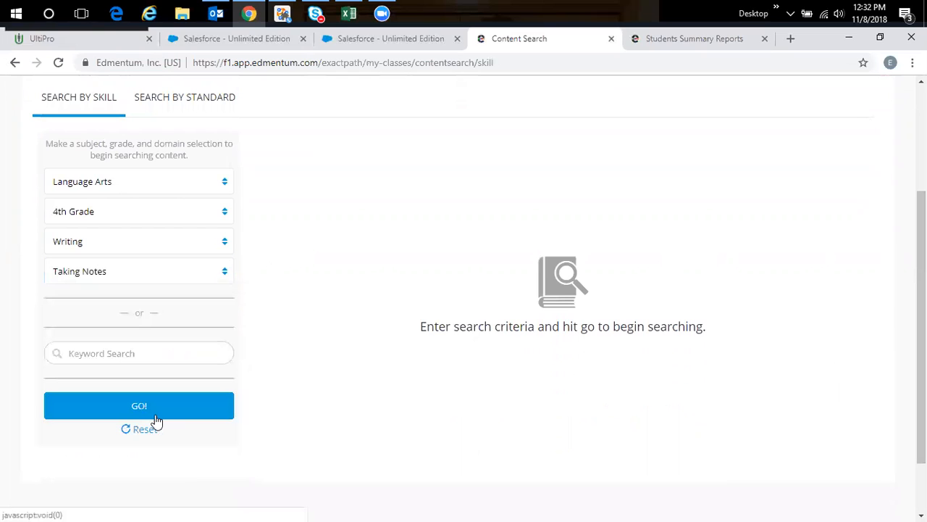
pyautogui.click(222, 280)
pyautogui.click(182, 297)
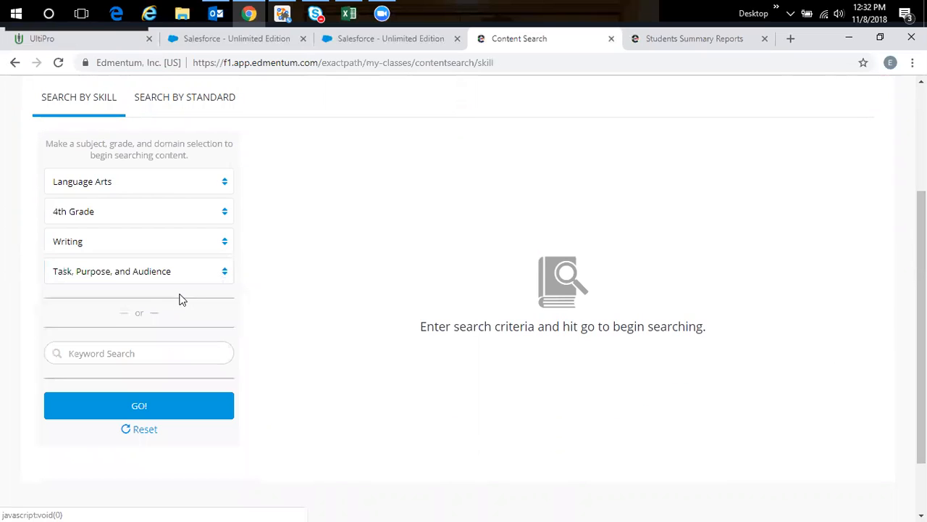
pyautogui.click(145, 411)
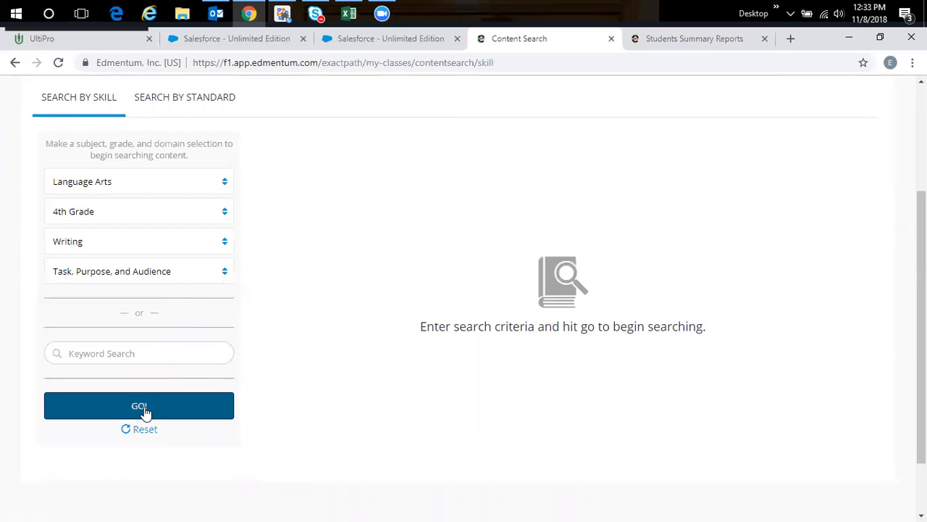
# Step: Review the found resources and start assigning the K-5th grade learning path resource A Family Hike, choosing Sample Class as the class
pyautogui.moveTo(922, 246); pyautogui.dragTo(922, 439)
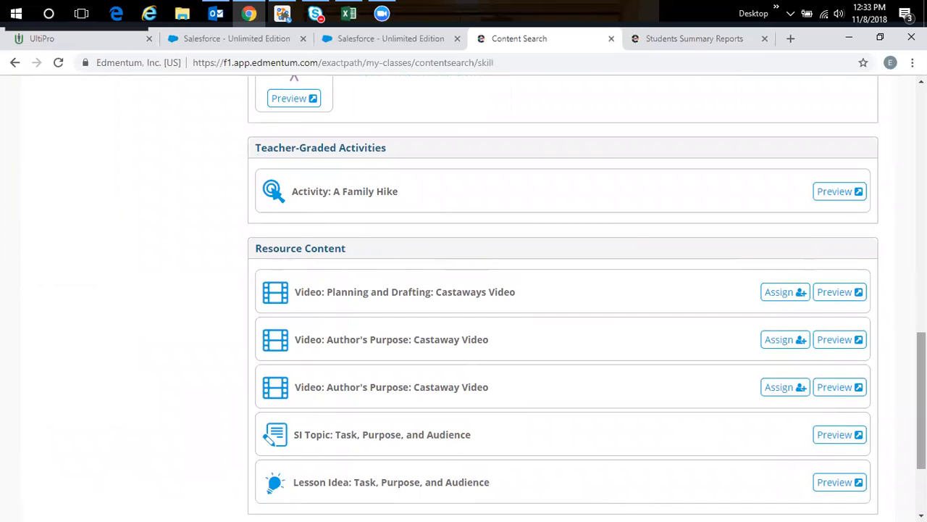
pyautogui.moveTo(922, 406); pyautogui.dragTo(922, 255)
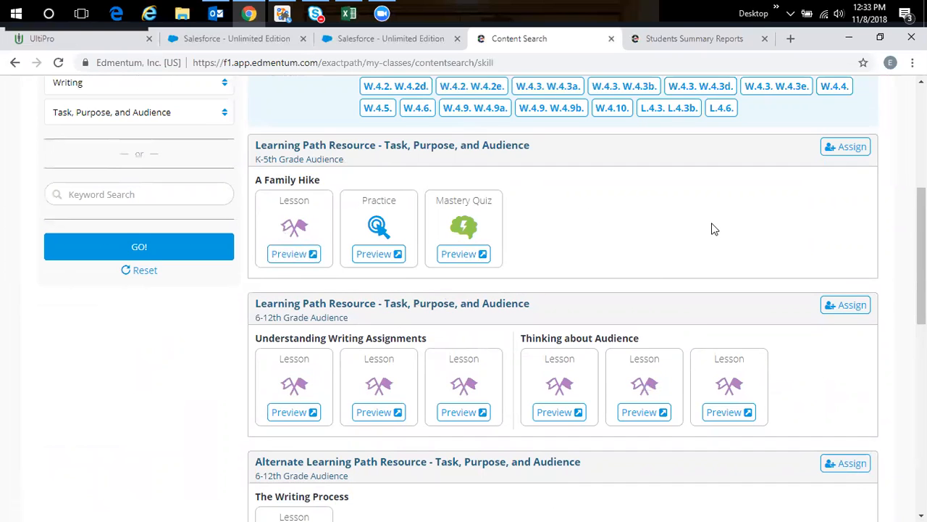
pyautogui.click(847, 151)
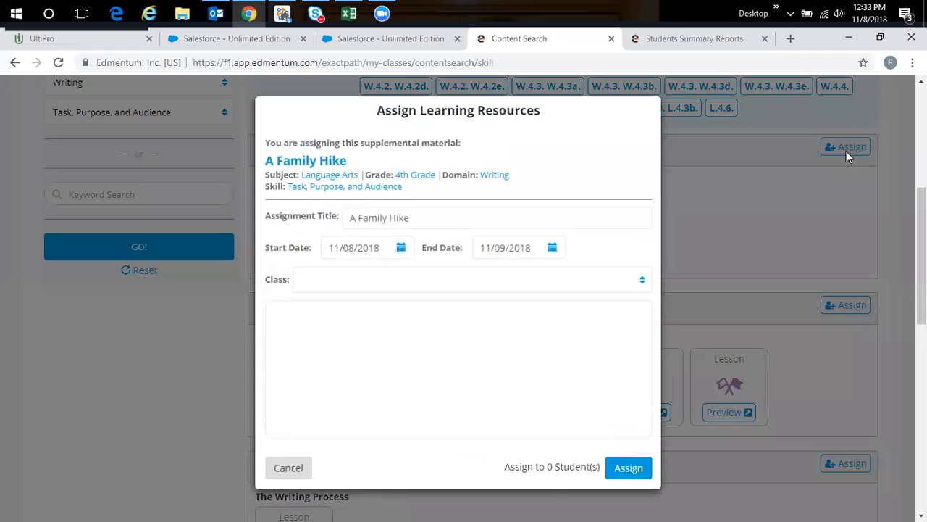
pyautogui.click(623, 288)
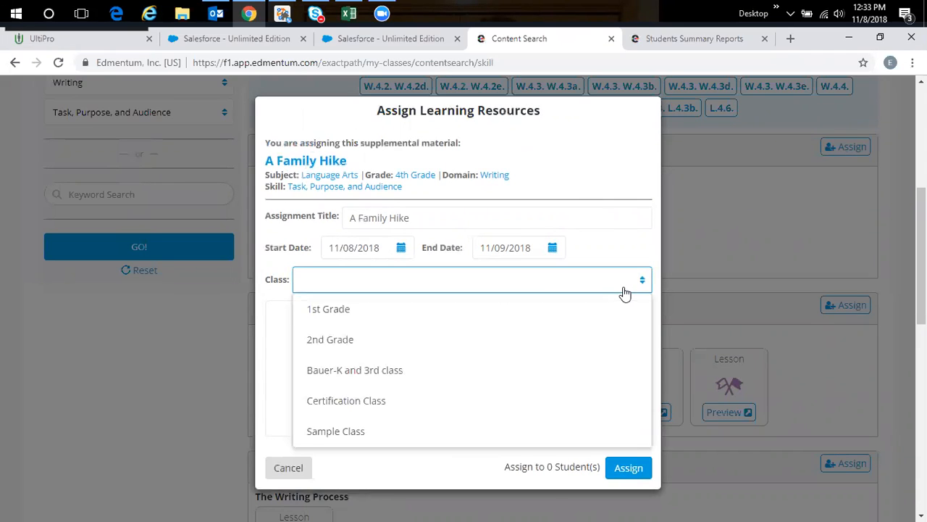
pyautogui.click(387, 431)
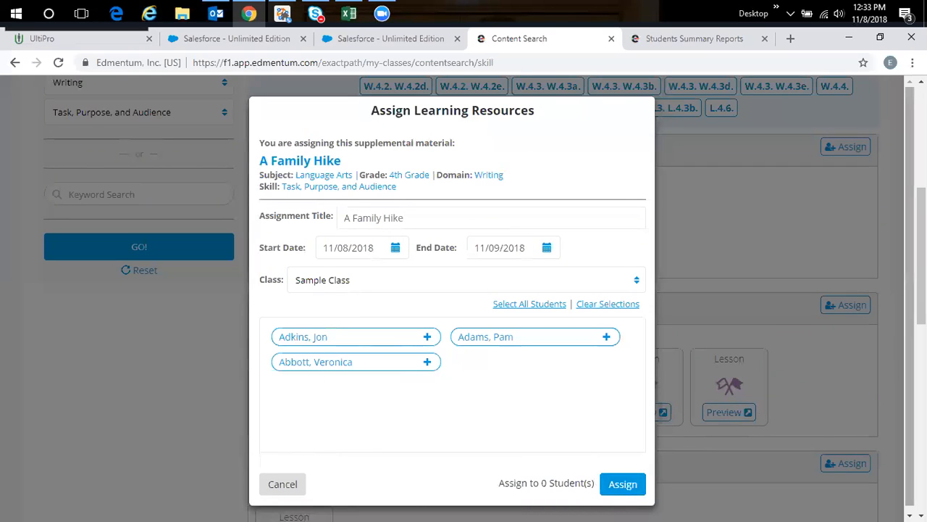
pyautogui.moveTo(922, 286); pyautogui.dragTo(921, 261)
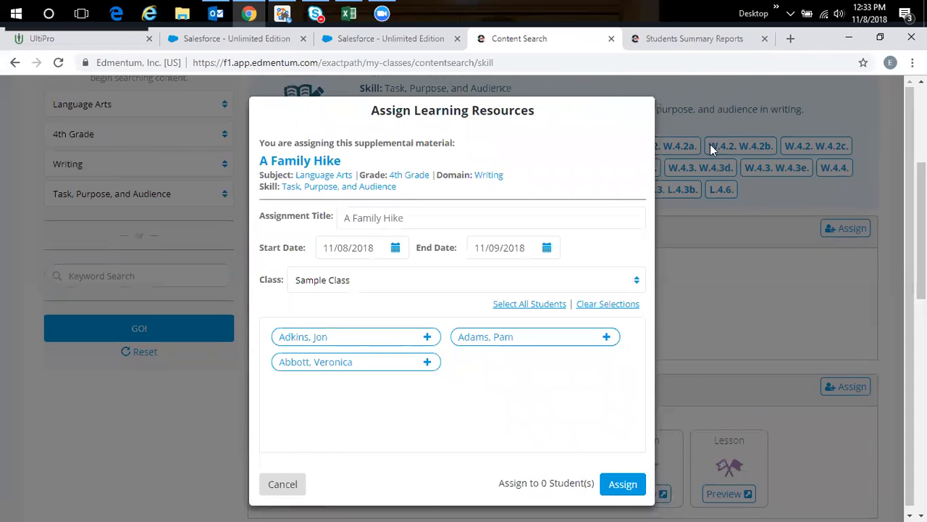